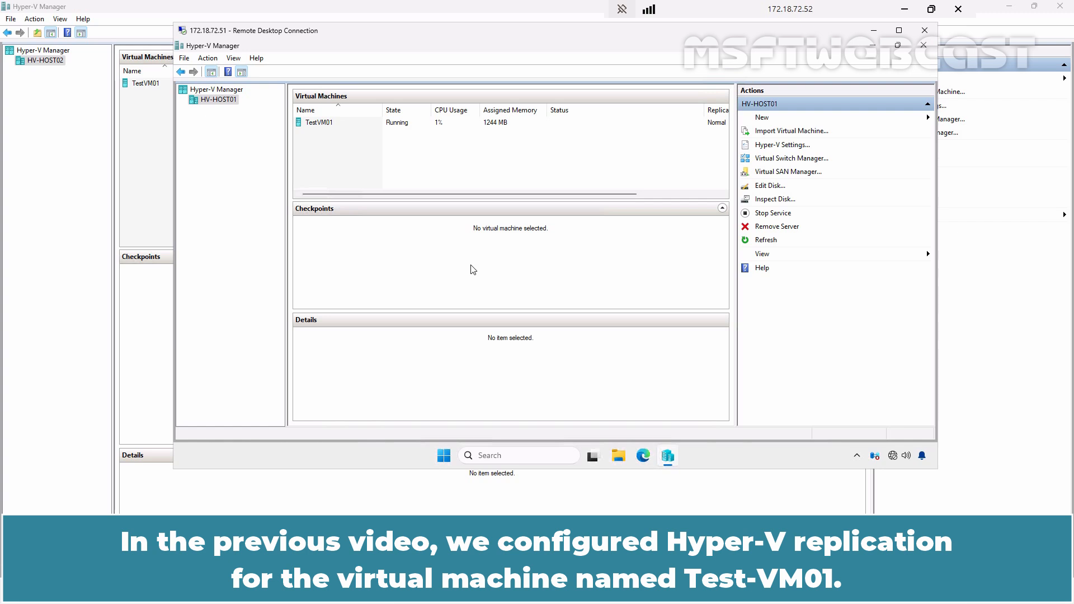
Check the replication health of TestVM01 on HV-HOST01, and close the report.
{"action": "left_click", "coordinate": [324, 124]}
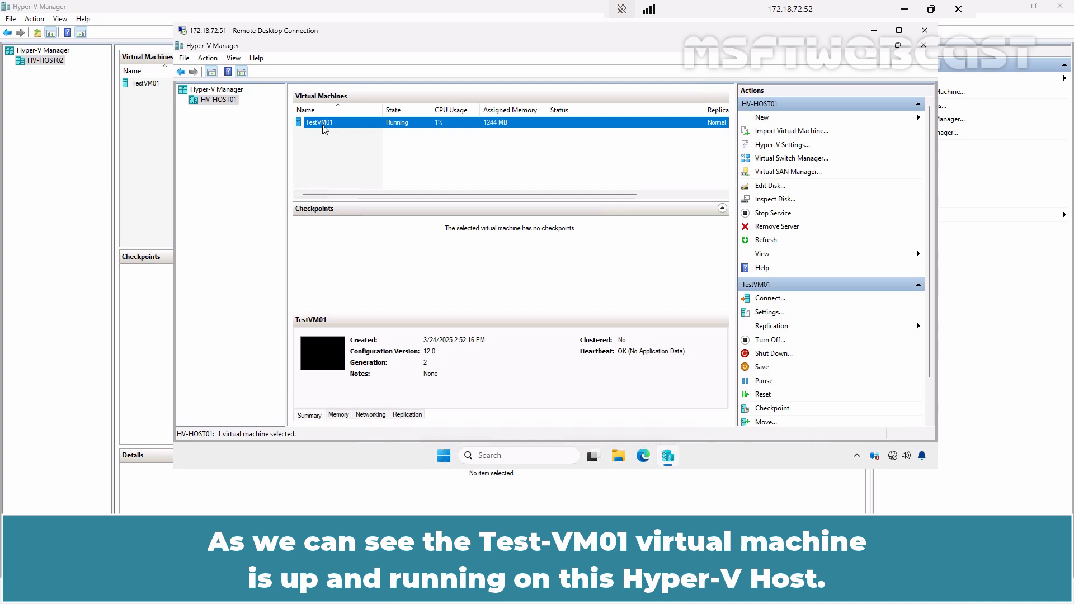
{"action": "right_click", "coordinate": [323, 127]}
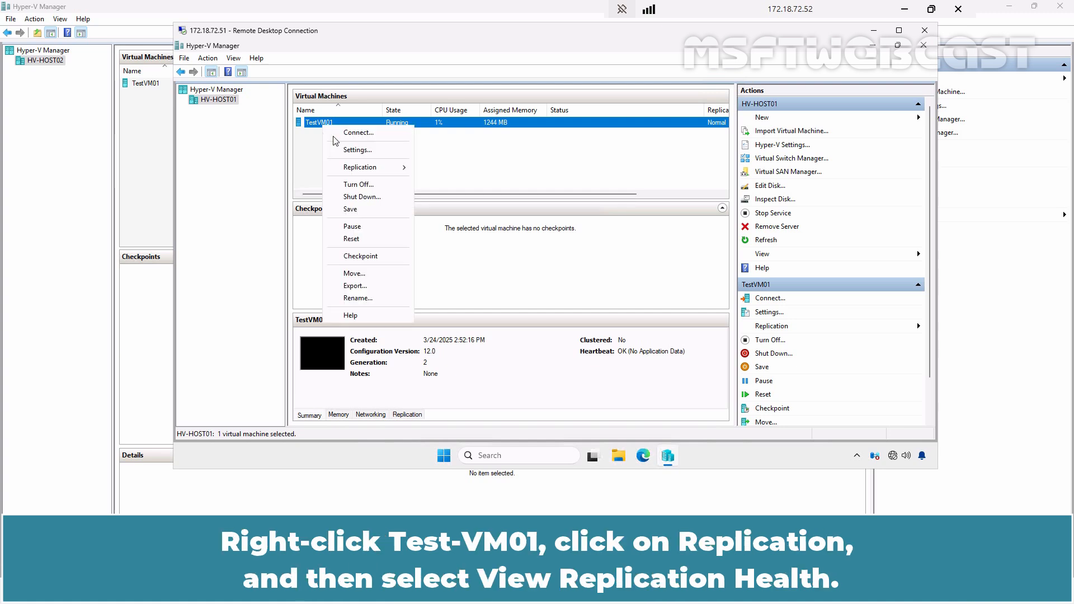
{"action": "mouse_move", "coordinate": [356, 170]}
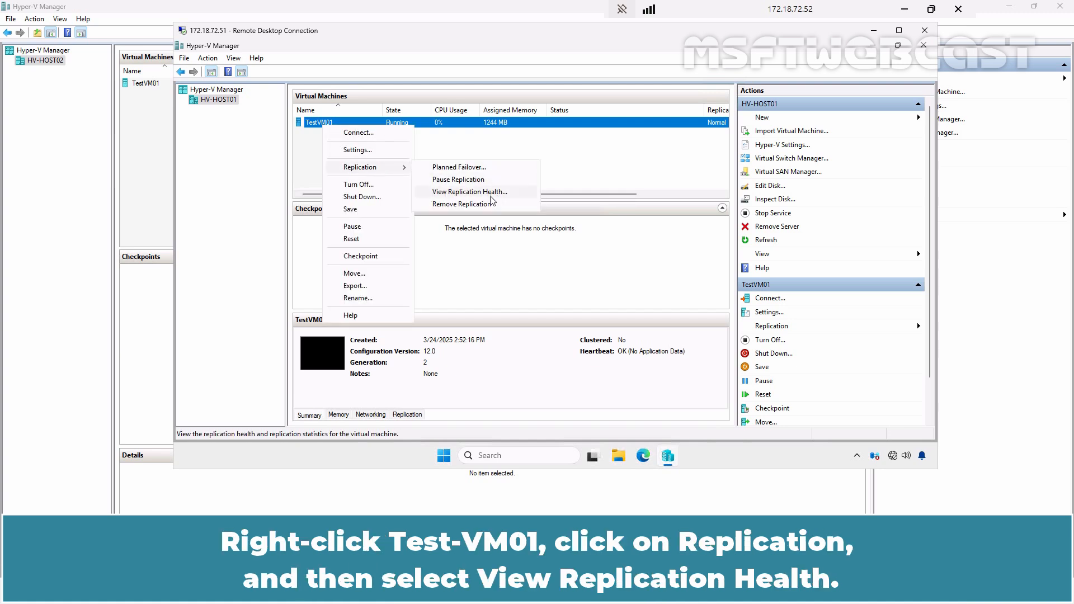
{"action": "left_click", "coordinate": [469, 193]}
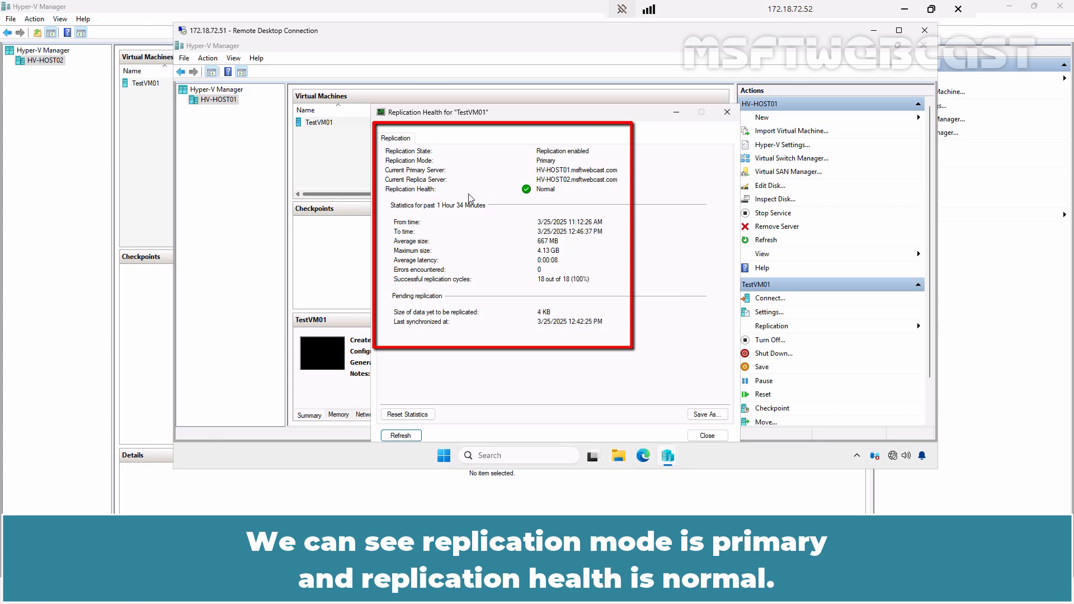
{"action": "left_click", "coordinate": [703, 438]}
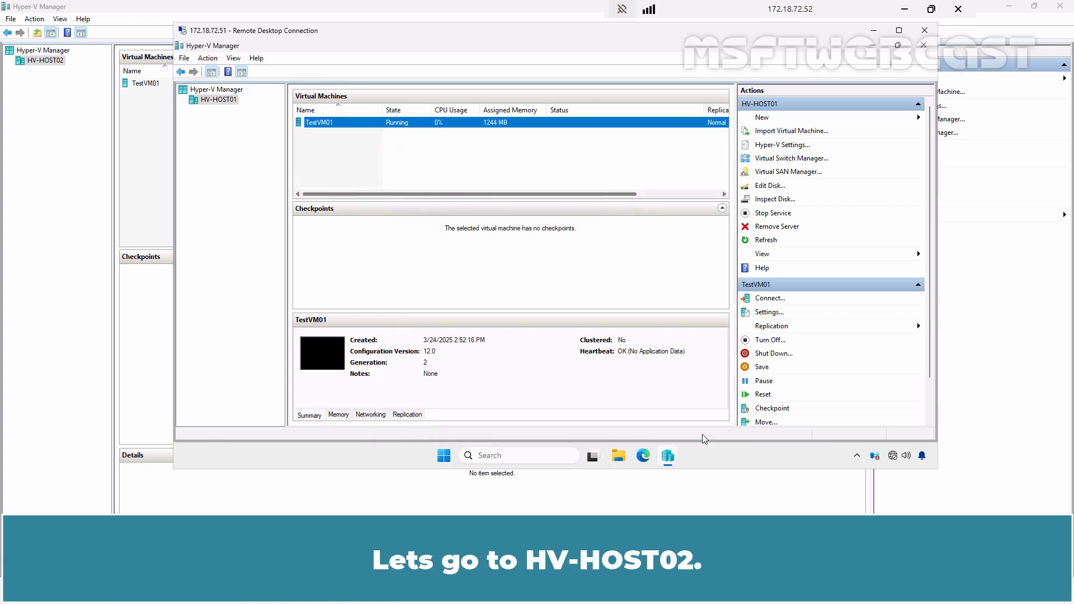
Switch to HV-HOST02, check the replication health of its TestVM01 replica, and close the report.
{"action": "left_click", "coordinate": [153, 161]}
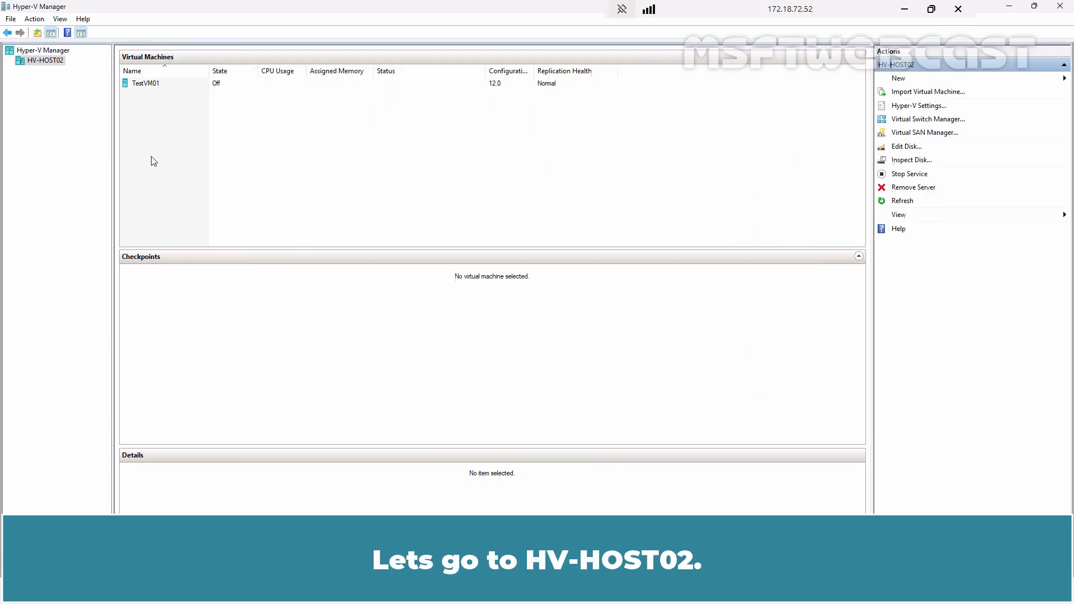
{"action": "right_click", "coordinate": [152, 84]}
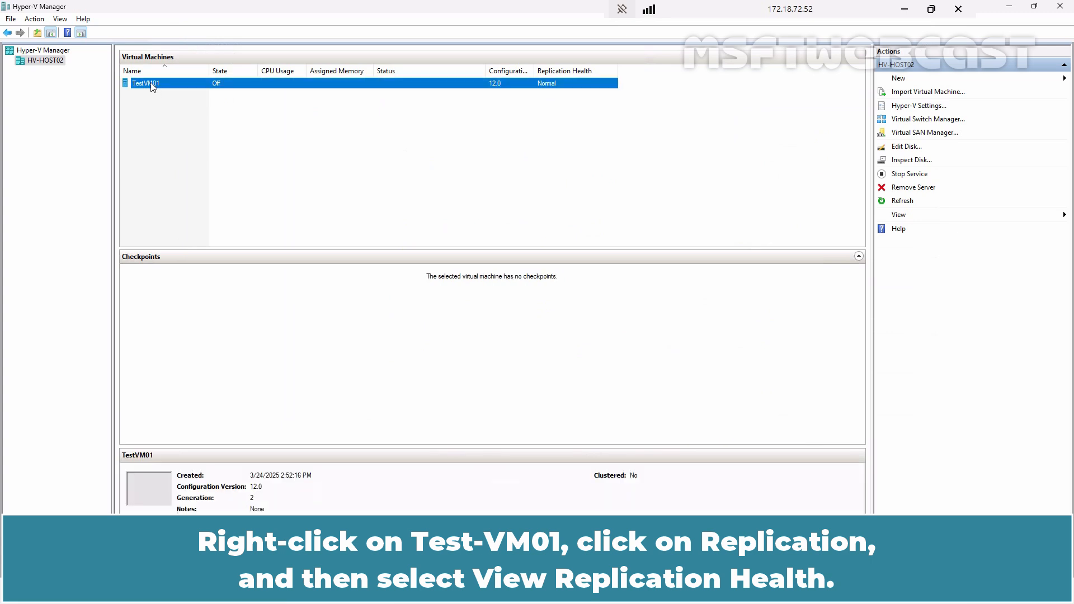
{"action": "left_click", "coordinate": [190, 126]}
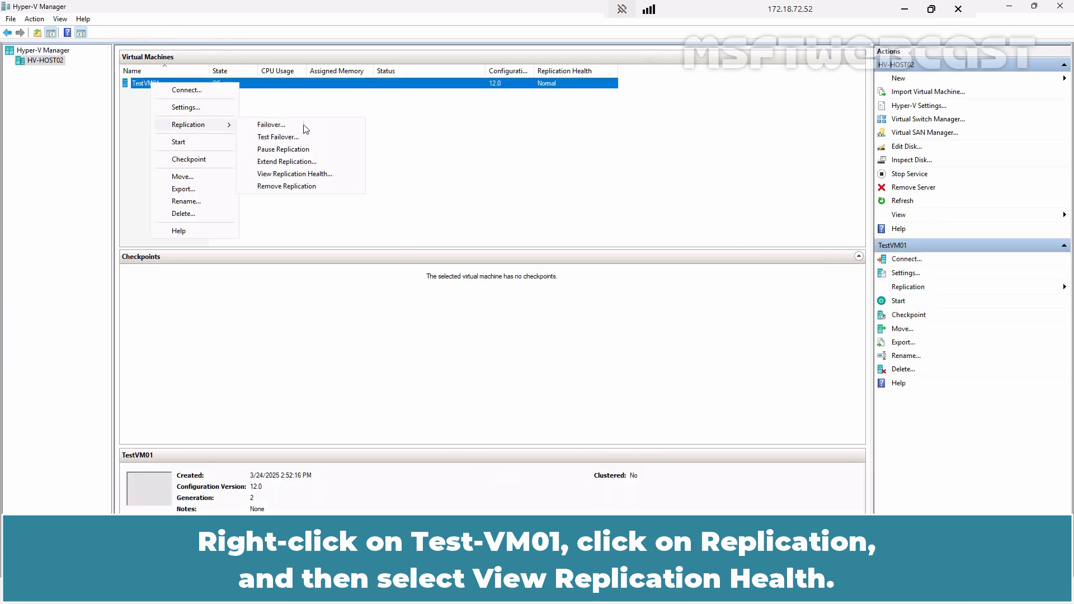
{"action": "left_click", "coordinate": [291, 173]}
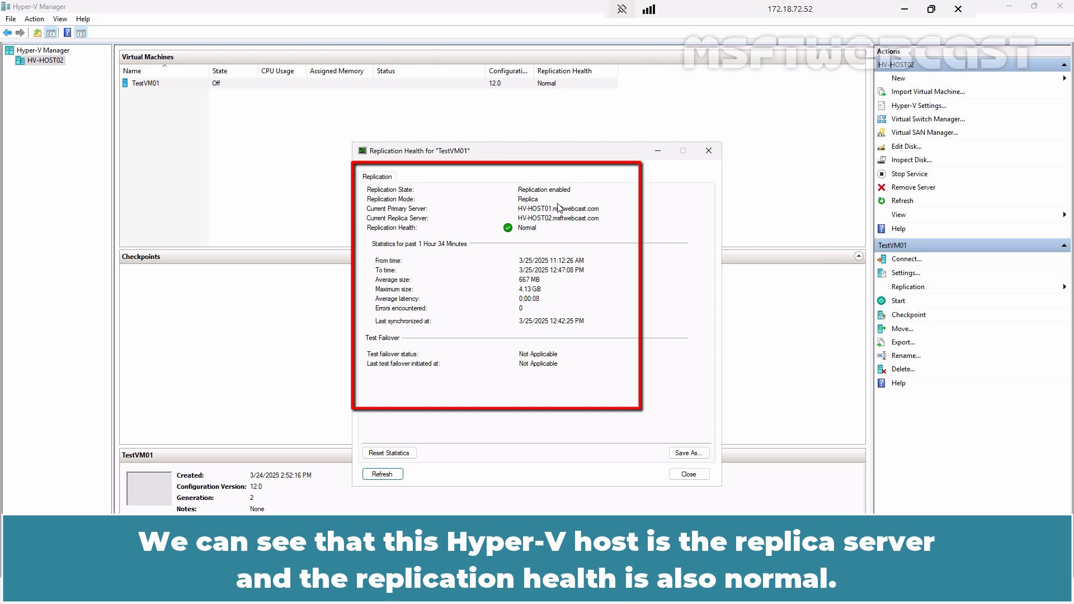
{"action": "left_click", "coordinate": [688, 474]}
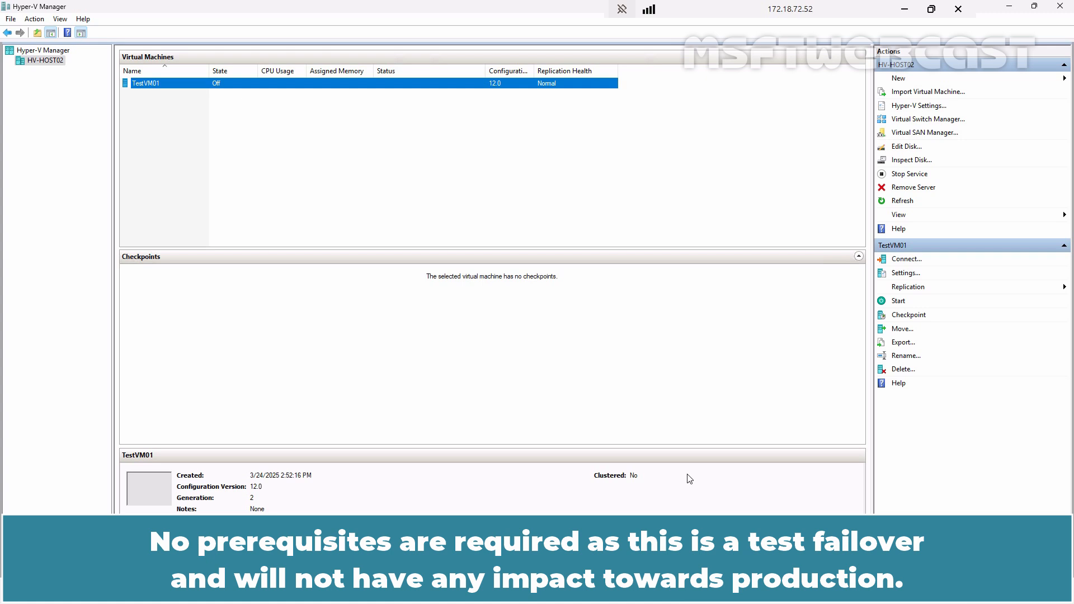
In the settings of TestVM01 on HV-HOST02, set the network adapter's Test Failover virtual switch to Internal-vSwitch(Isolated).
{"action": "right_click", "coordinate": [155, 88]}
{"action": "left_click", "coordinate": [190, 108]}
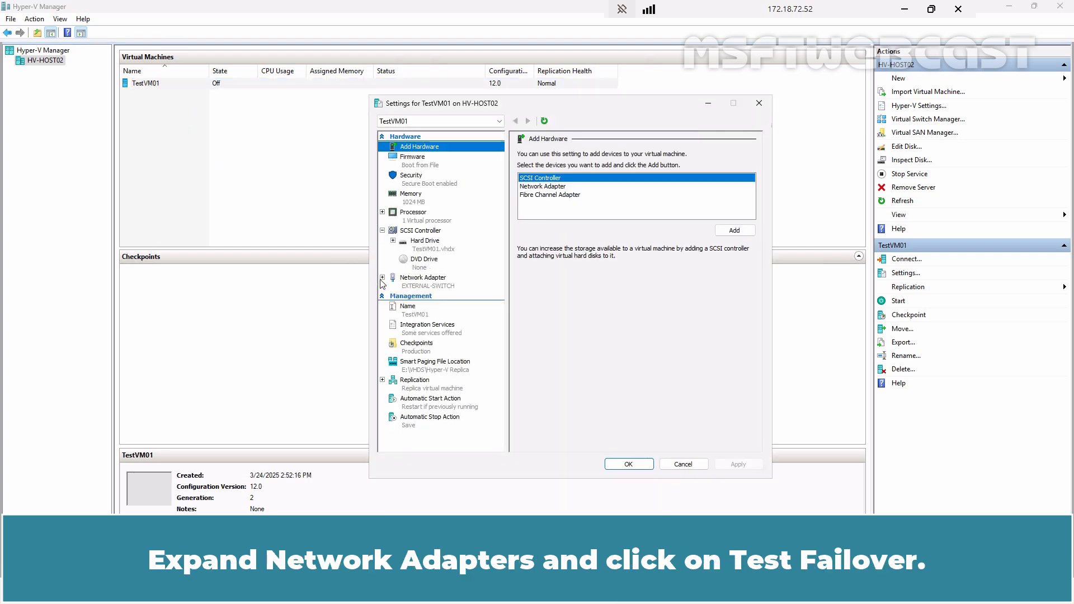
{"action": "left_click", "coordinate": [382, 278]}
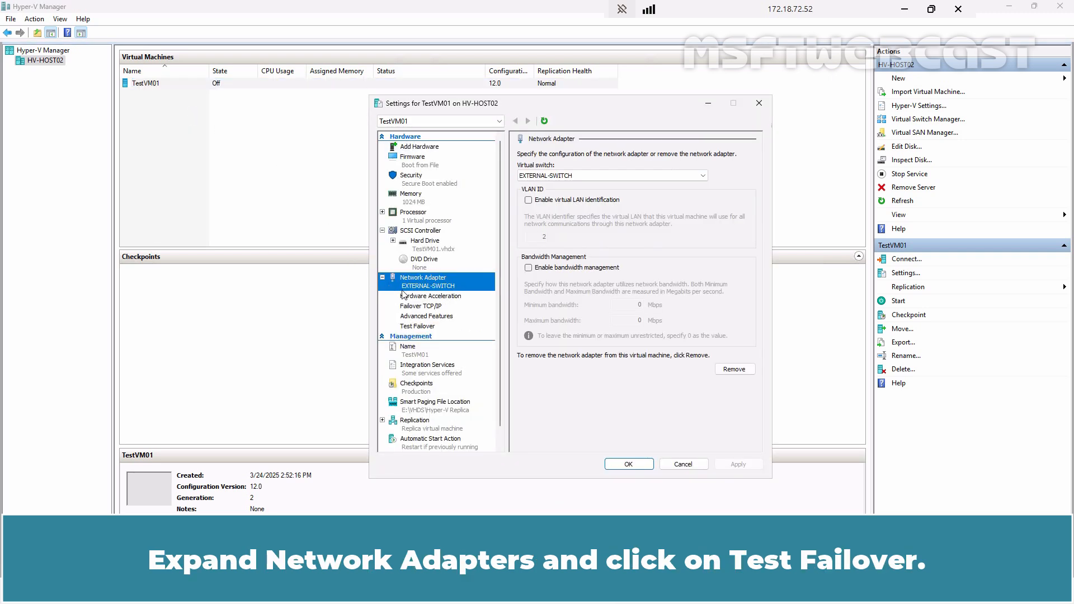
{"action": "left_click", "coordinate": [421, 326]}
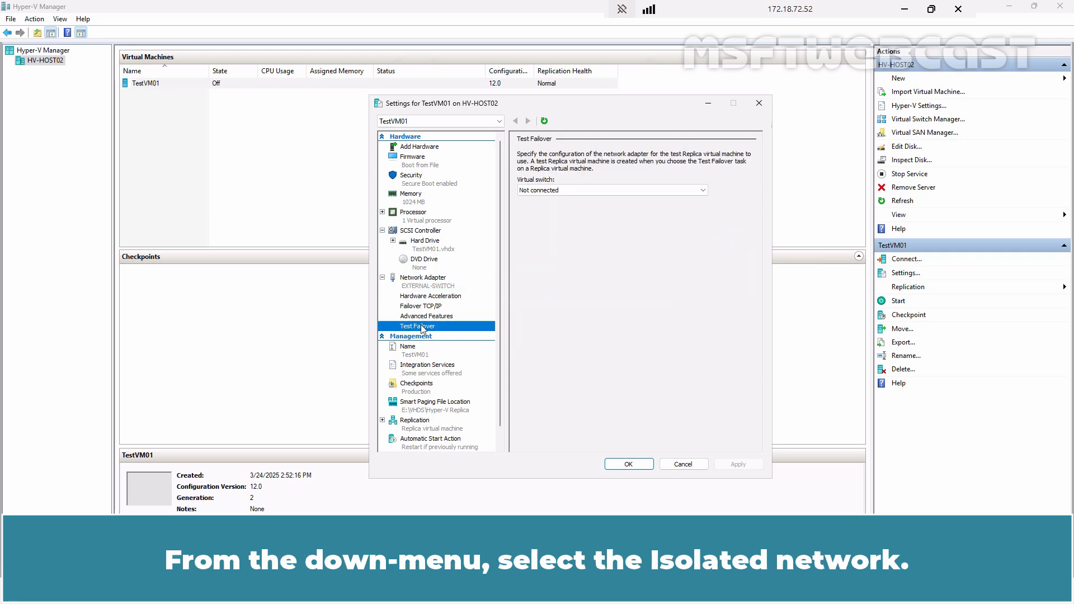
{"action": "left_click", "coordinate": [585, 190]}
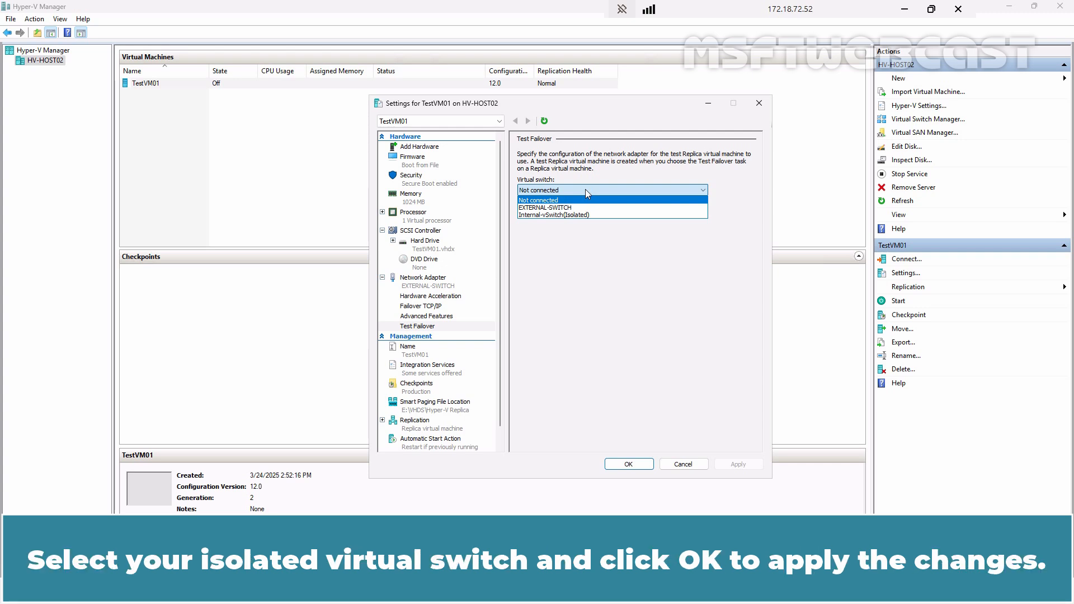
{"action": "left_click", "coordinate": [576, 216]}
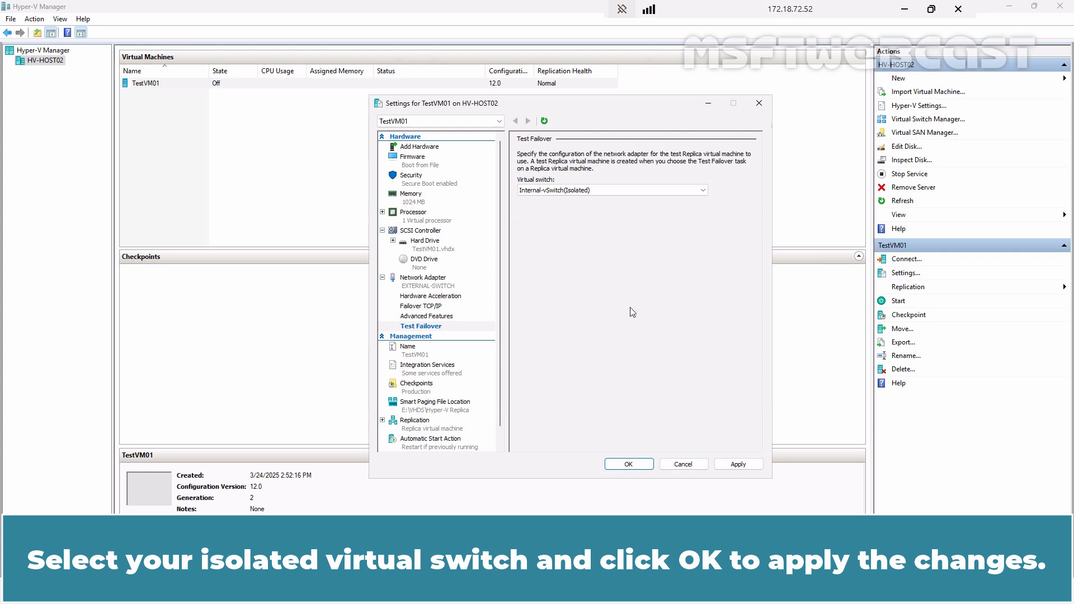
{"action": "left_click", "coordinate": [629, 464]}
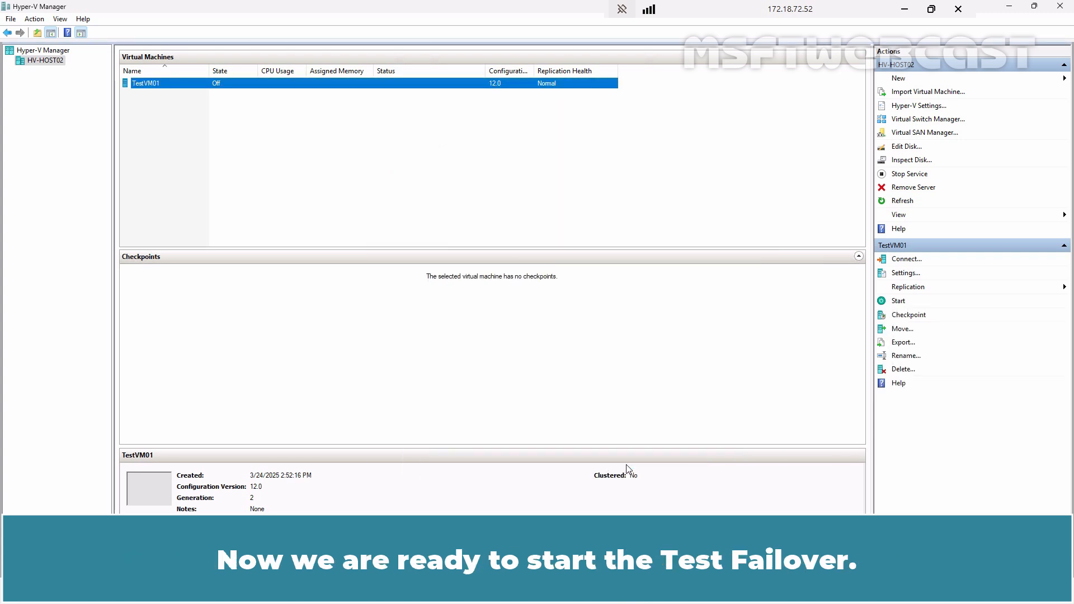
Run a test failover of the TestVM01 replica using the latest recovery point.
{"action": "right_click", "coordinate": [147, 87]}
{"action": "left_click", "coordinate": [187, 129]}
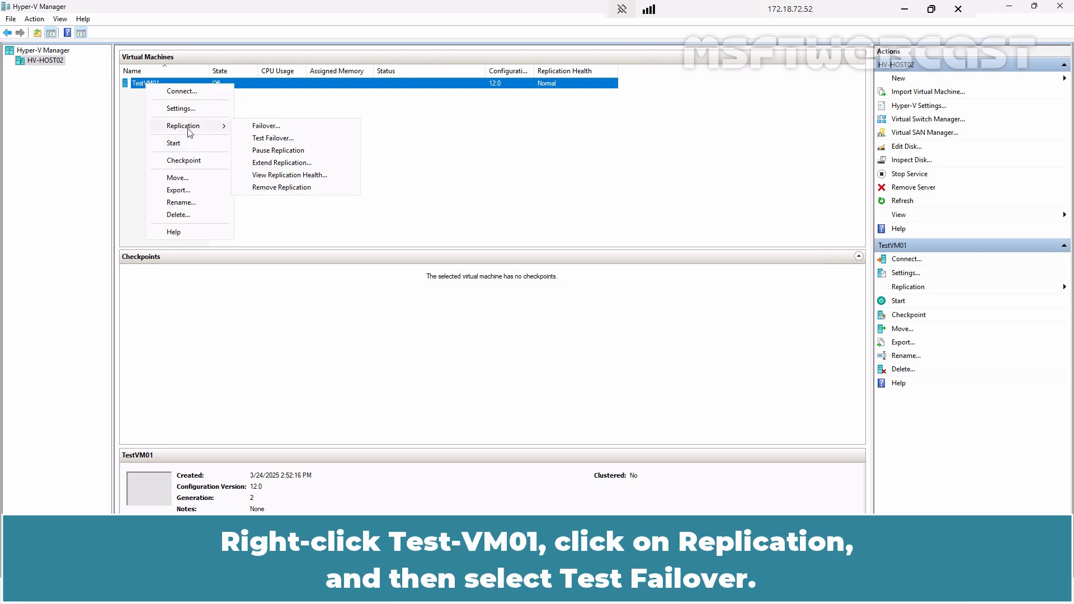
{"action": "left_click", "coordinate": [272, 138]}
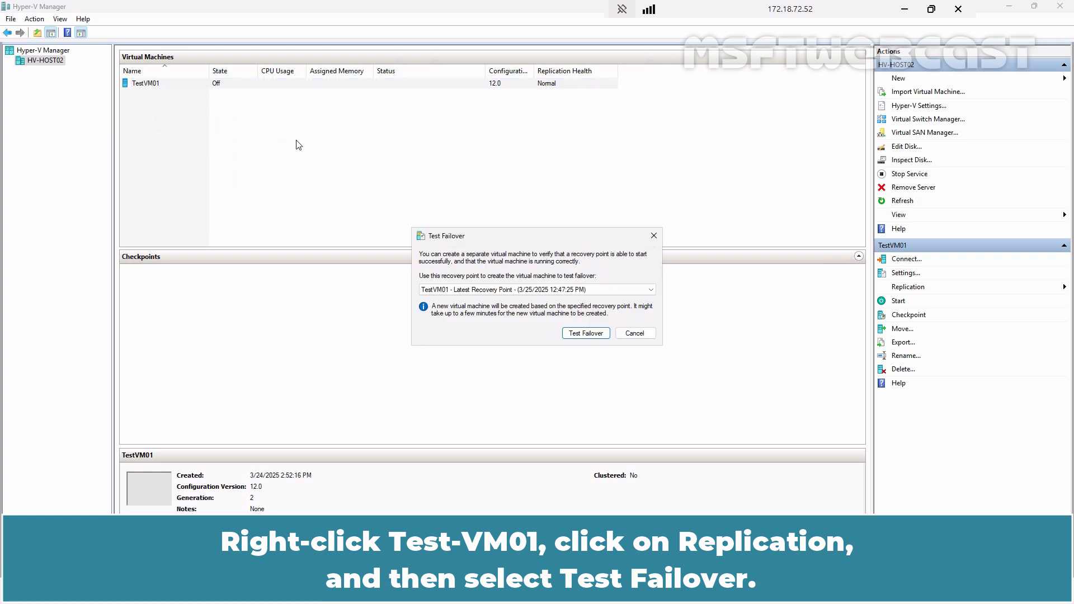
{"action": "left_click", "coordinate": [529, 289]}
{"action": "left_click", "coordinate": [529, 291]}
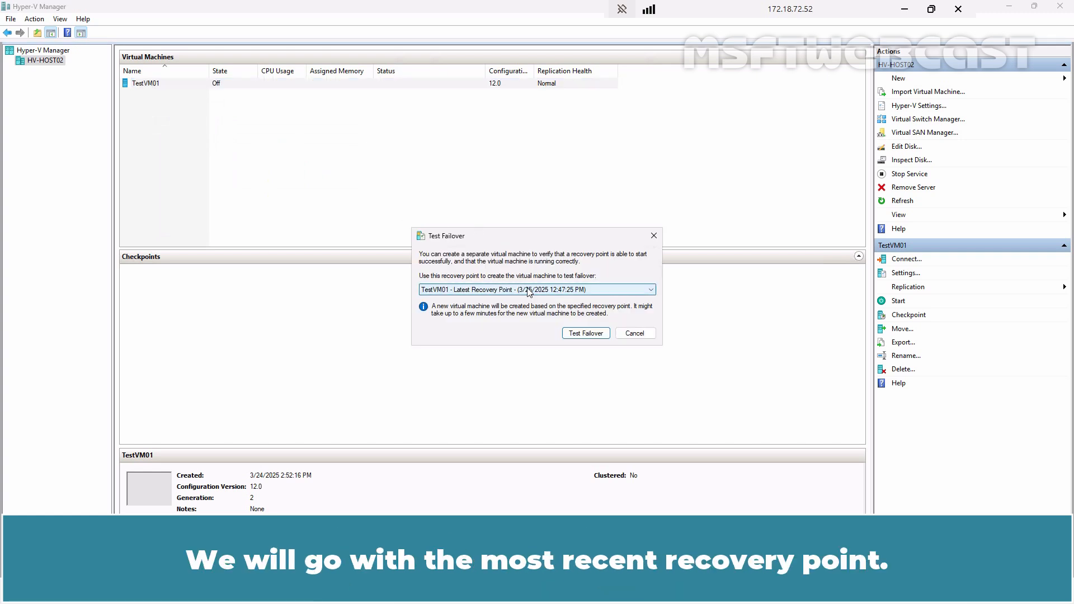
{"action": "left_click", "coordinate": [586, 333]}
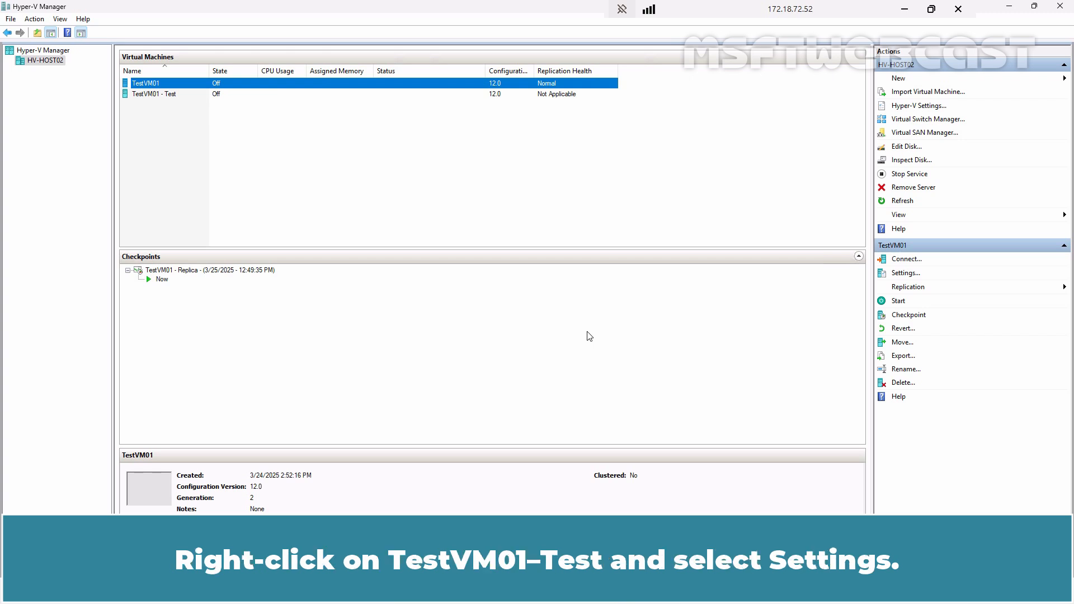
In the settings of TestVM01 - Test, inspect the virtual hard disk and its parent disk, and check the network adapter's virtual switch.
{"action": "right_click", "coordinate": [165, 96]}
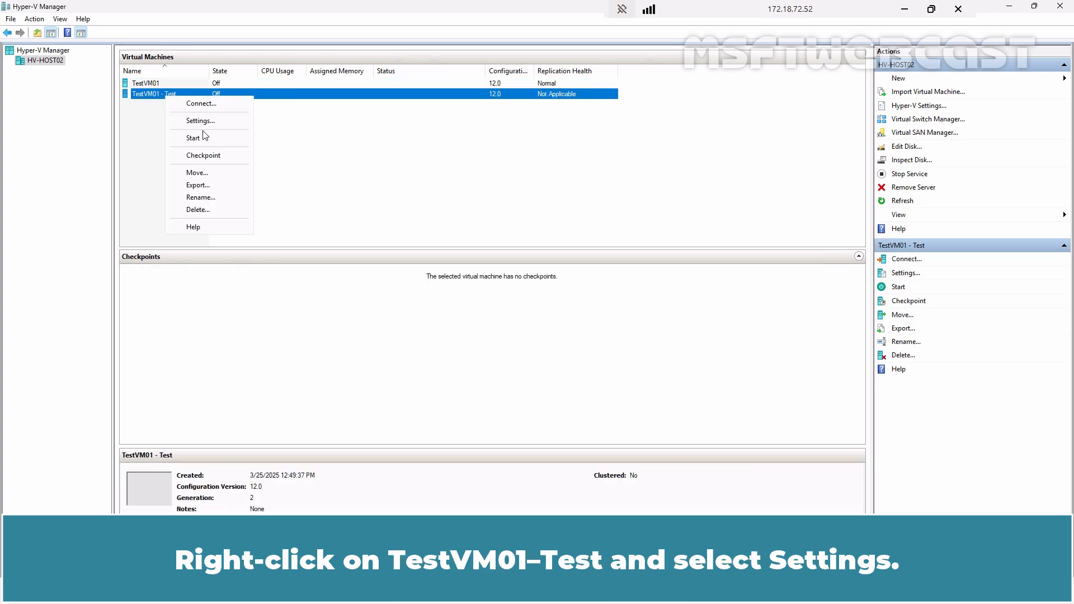
{"action": "left_click", "coordinate": [208, 123]}
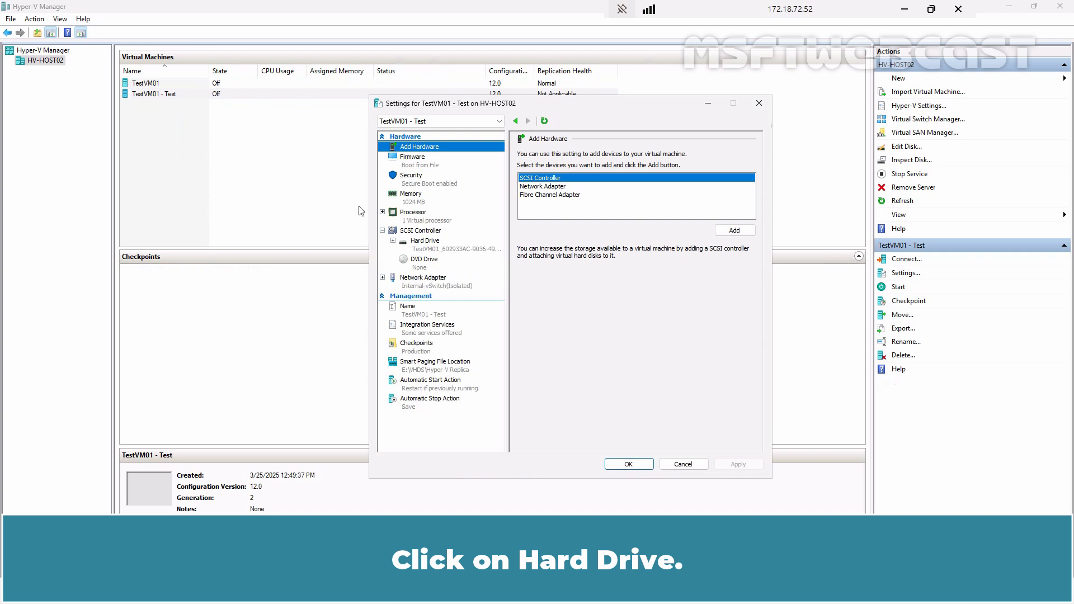
{"action": "left_click", "coordinate": [432, 245]}
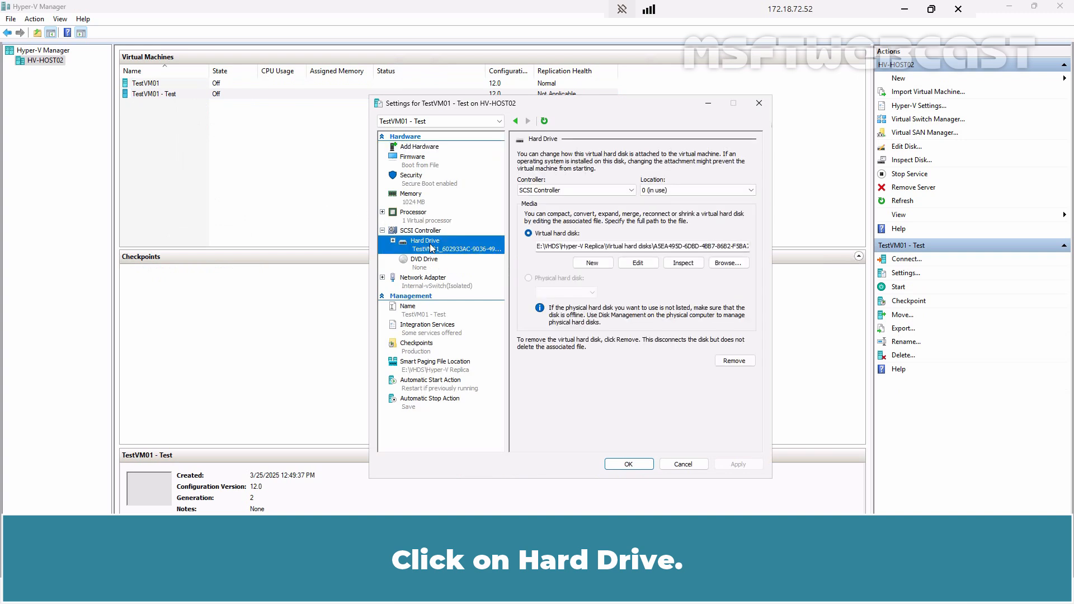
{"action": "left_click", "coordinate": [683, 265]}
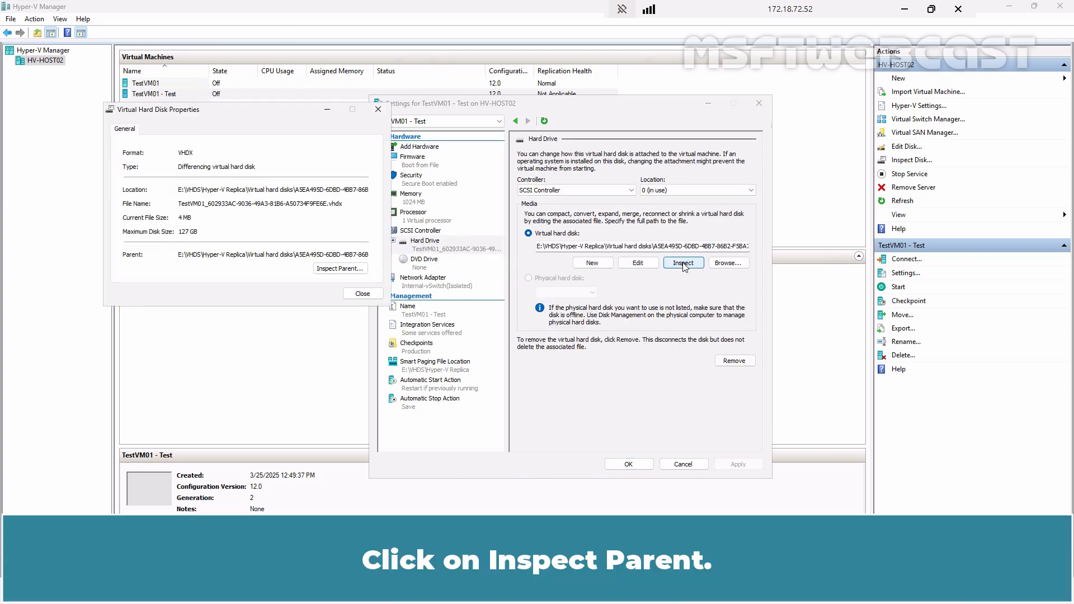
{"action": "left_click", "coordinate": [334, 270]}
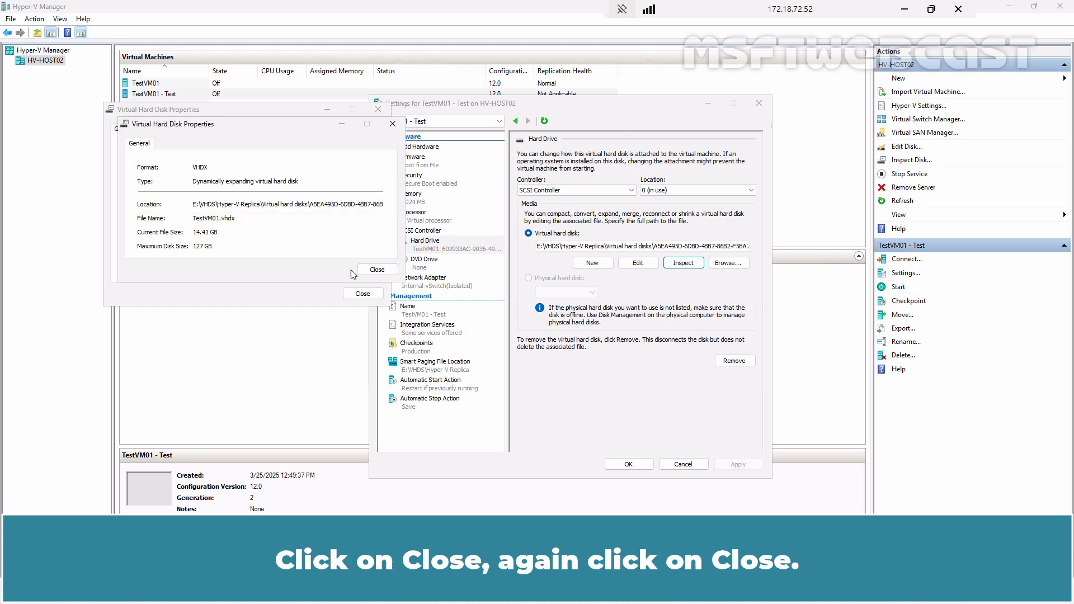
{"action": "left_click", "coordinate": [378, 270]}
{"action": "left_click", "coordinate": [362, 293]}
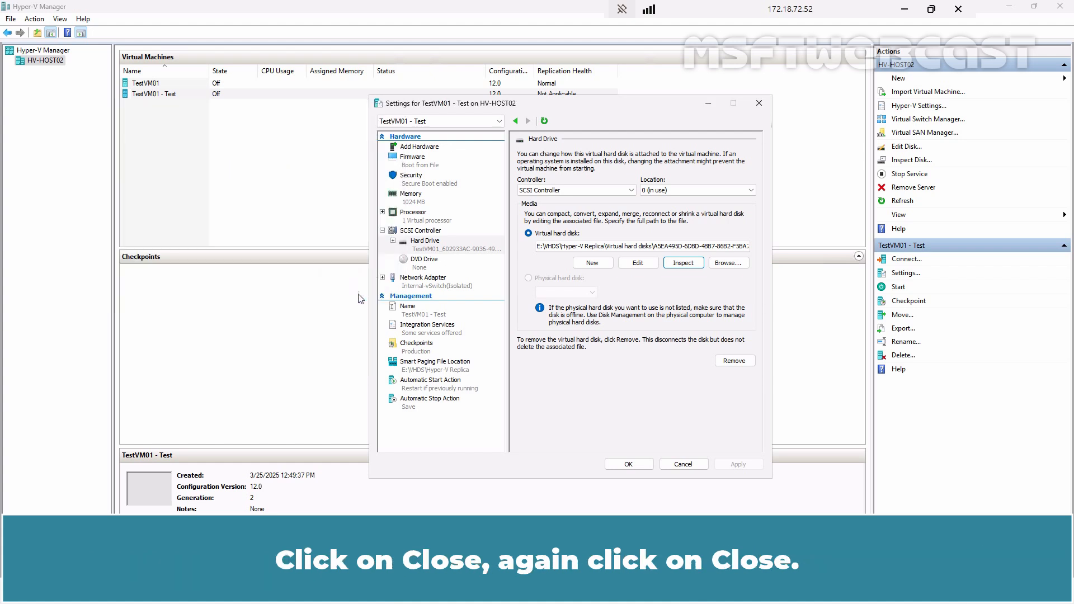
{"action": "left_click", "coordinate": [436, 281]}
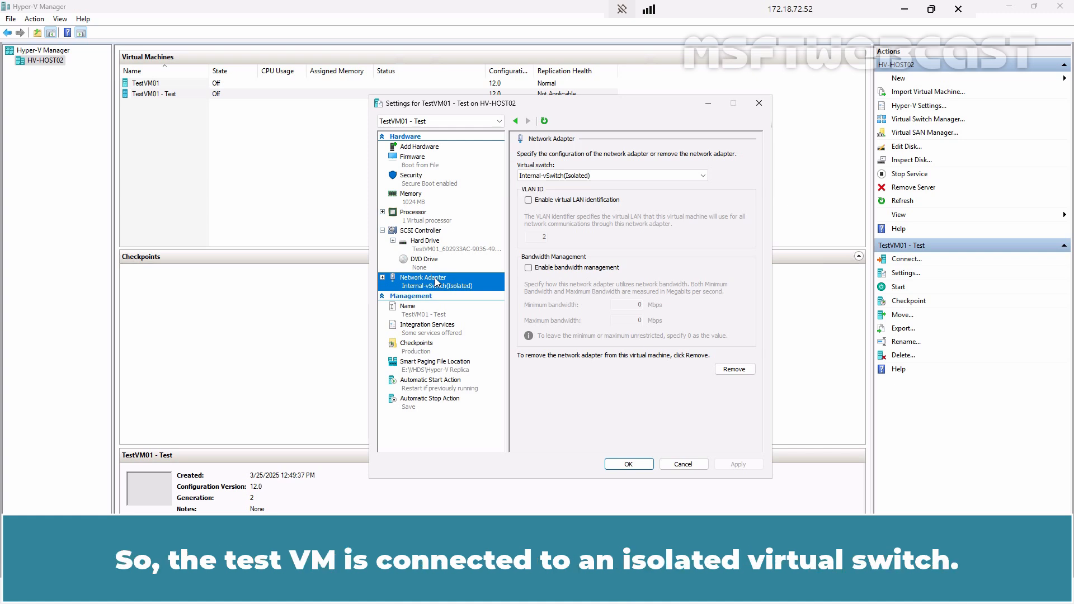
{"action": "left_click", "coordinate": [630, 463]}
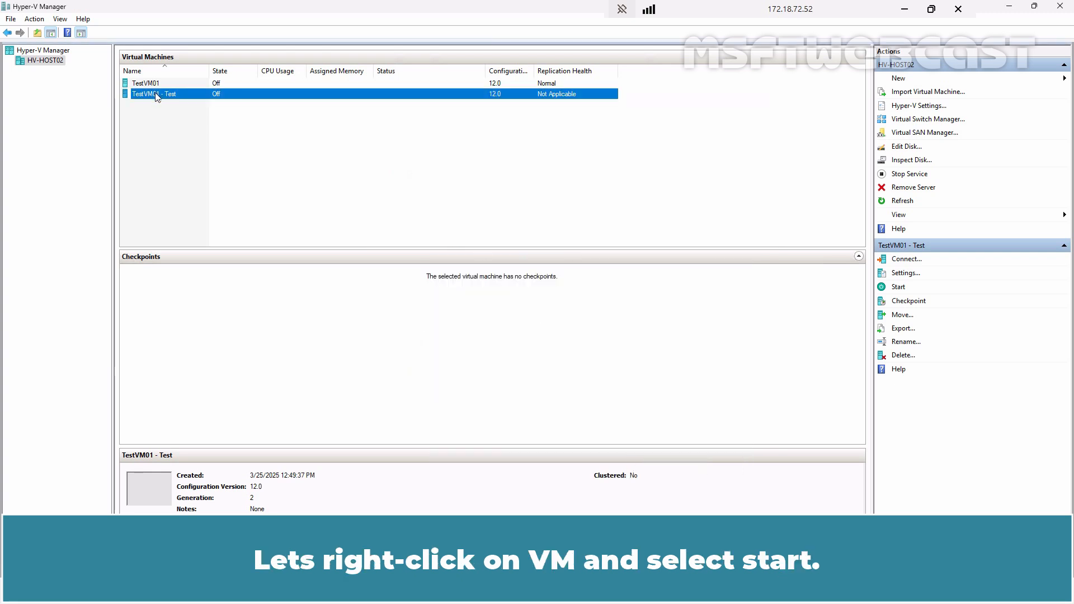
Start the TestVM01 - Test virtual machine and connect to its console.
{"action": "right_click", "coordinate": [155, 95]}
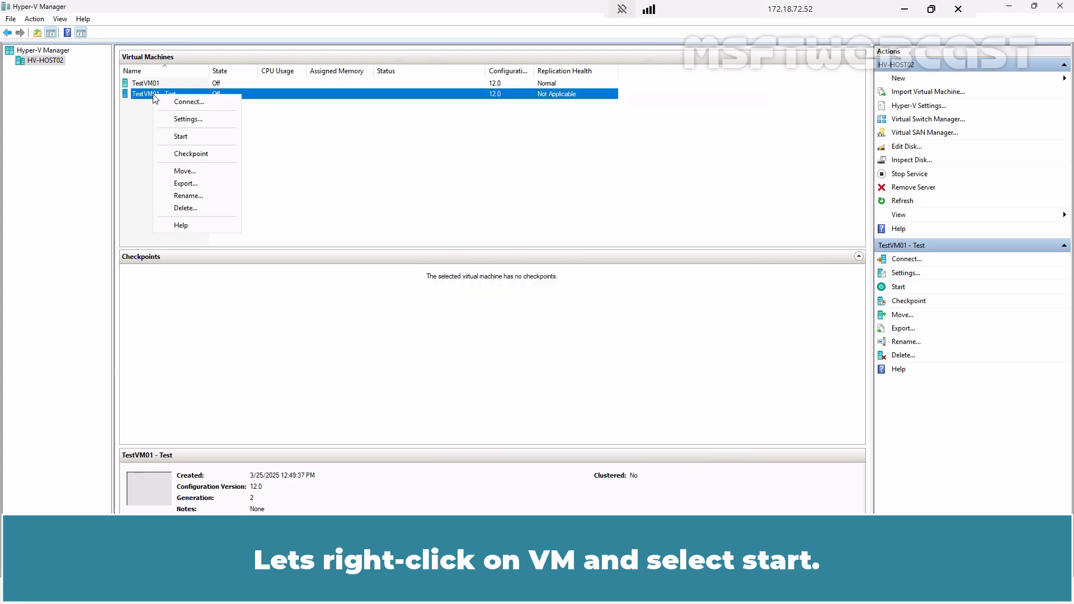
{"action": "left_click", "coordinate": [181, 137]}
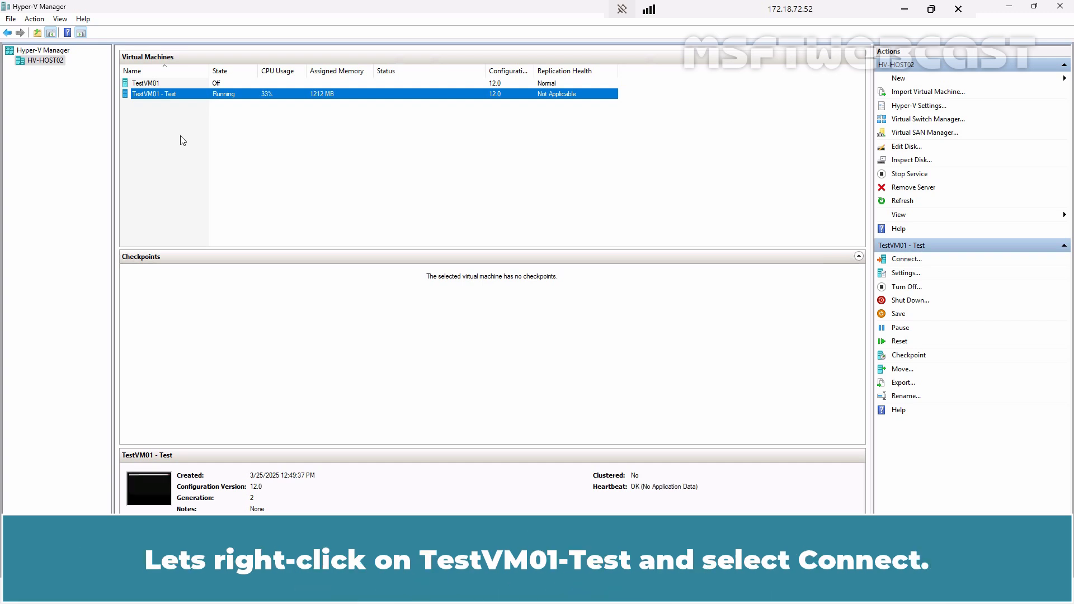
{"action": "right_click", "coordinate": [144, 95]}
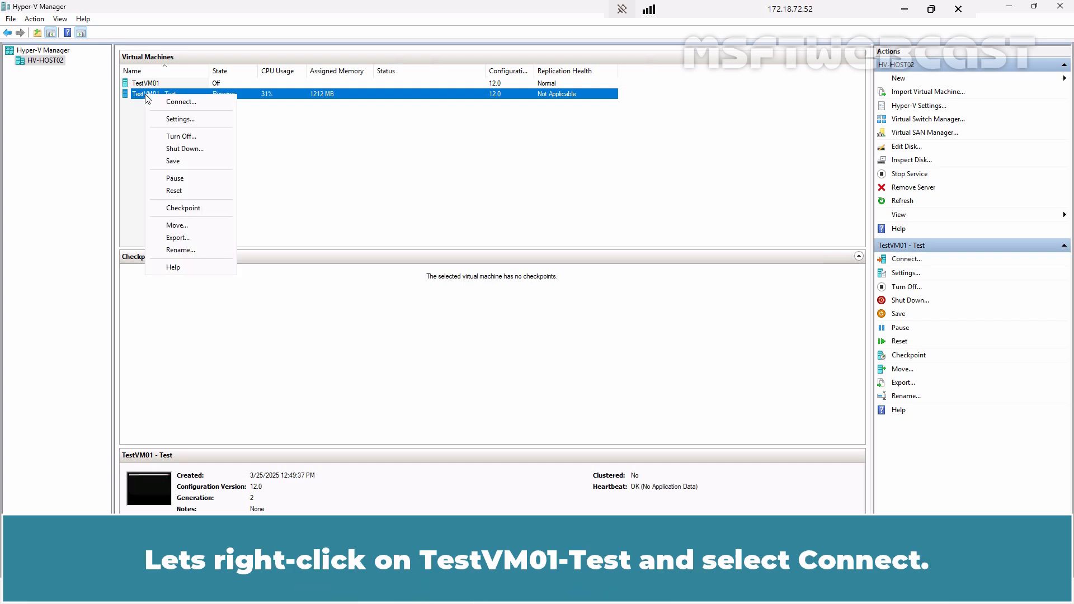
{"action": "left_click", "coordinate": [192, 103]}
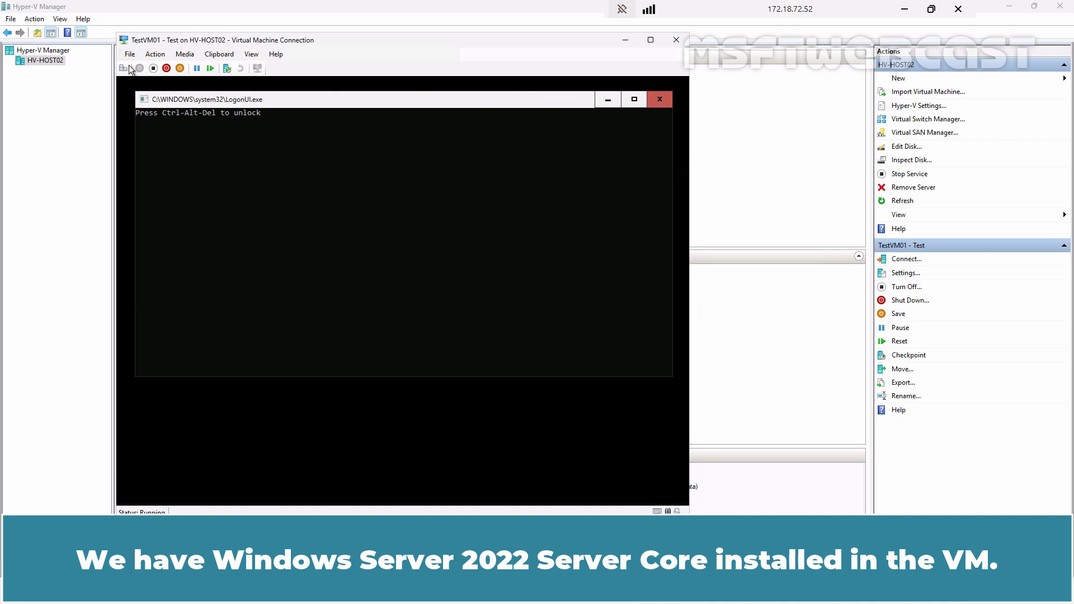
Unlock the test VM's sign-in screen and log in to the Administrator account with the account password.
{"action": "left_click", "coordinate": [129, 67]}
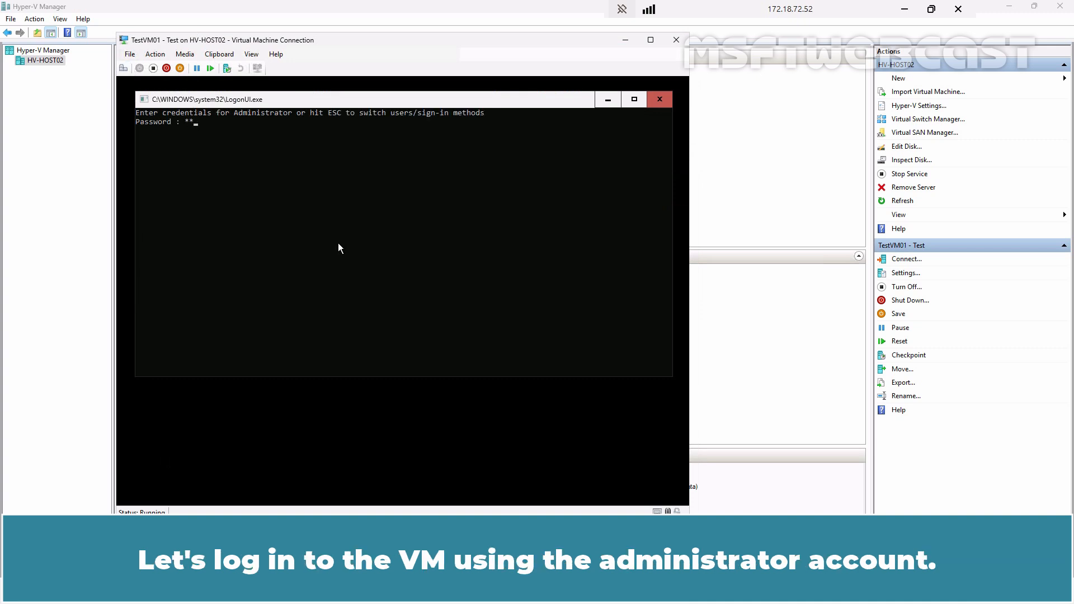
{"action": "type", "text": "******"}
{"action": "key", "text": "Return"}
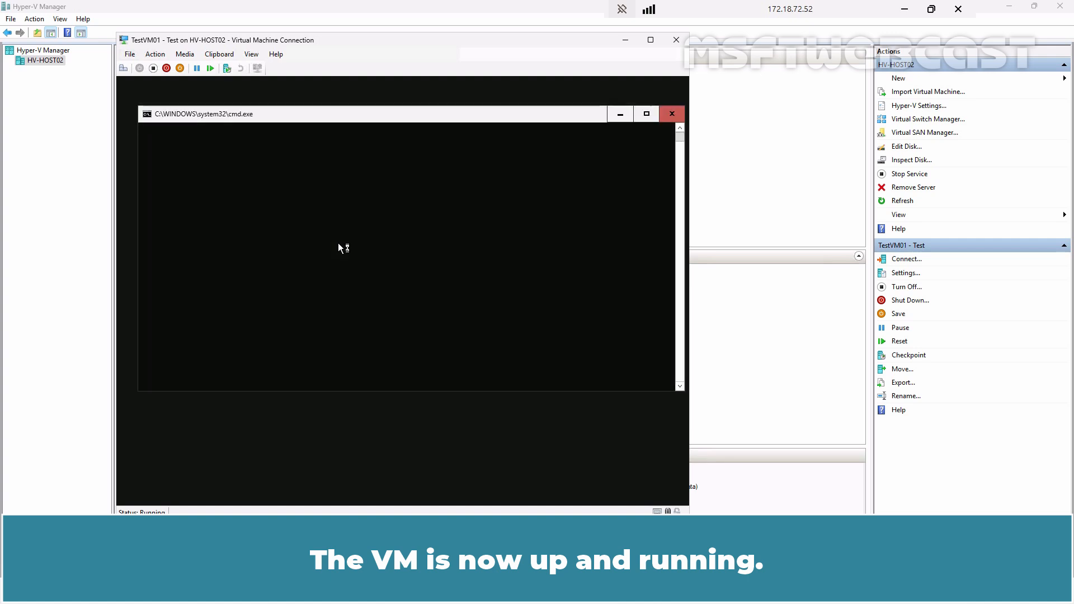
Check the test VM's network configuration by running ipconfig at its PowerShell prompt, and minimize the console window.
{"action": "type", "text": "i"}
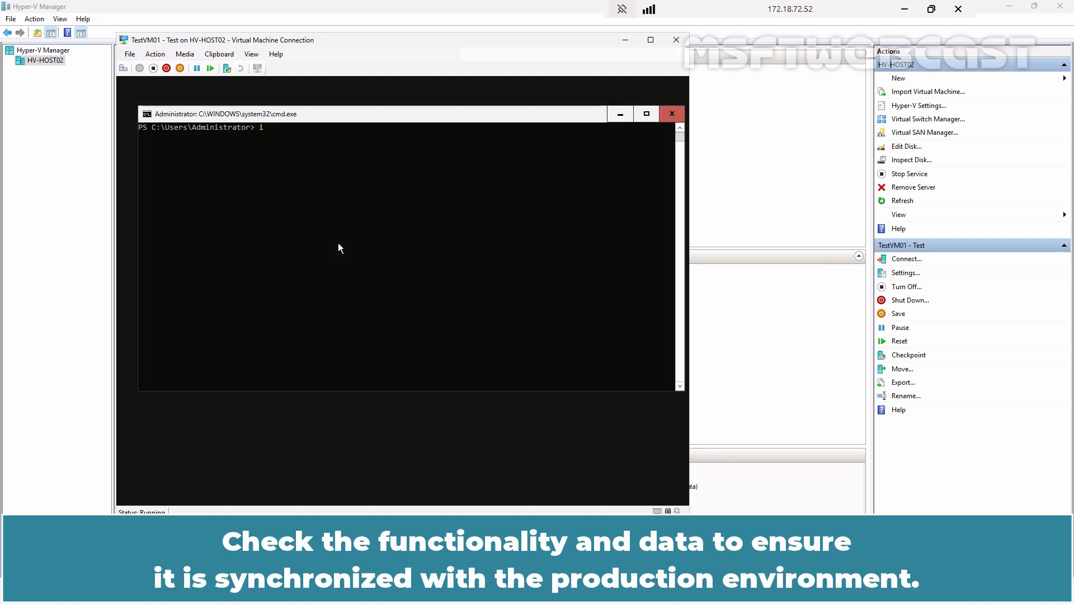
{"action": "type", "text": "pconfig"}
{"action": "key", "text": "Return"}
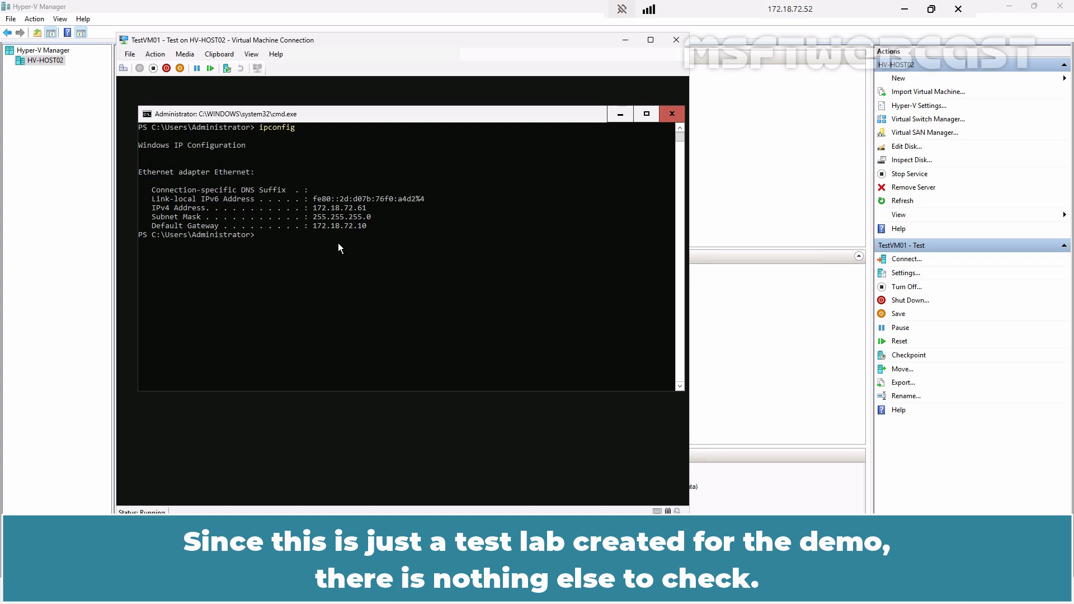
{"action": "left_click", "coordinate": [625, 45]}
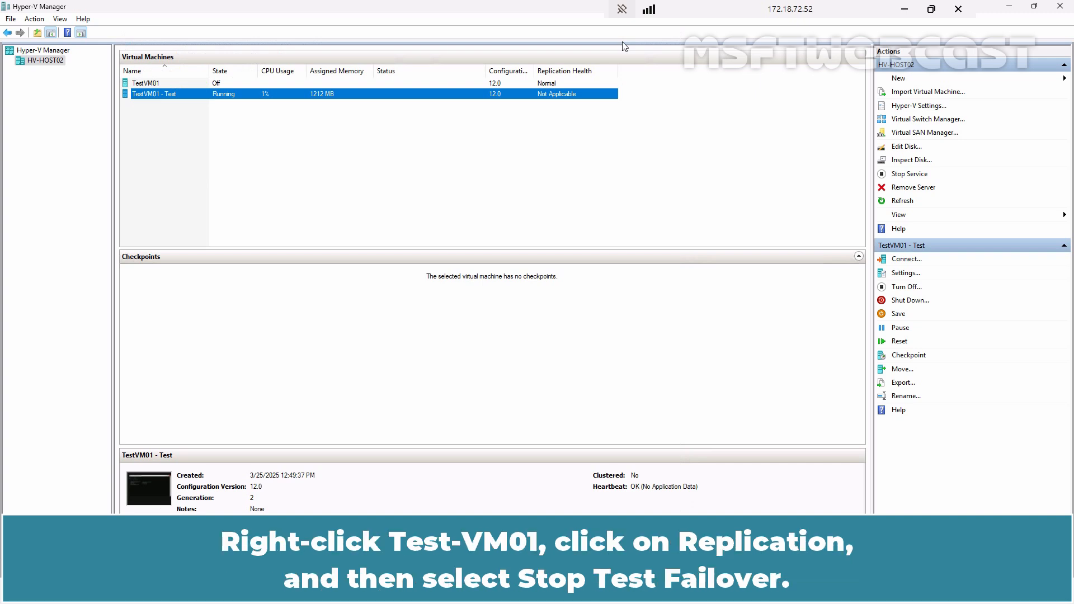
Stop the test failover on the TestVM01 replica, discarding TestVM01 - Test, and exit the remaining Virtual Machine Connection session.
{"action": "left_click", "coordinate": [153, 84]}
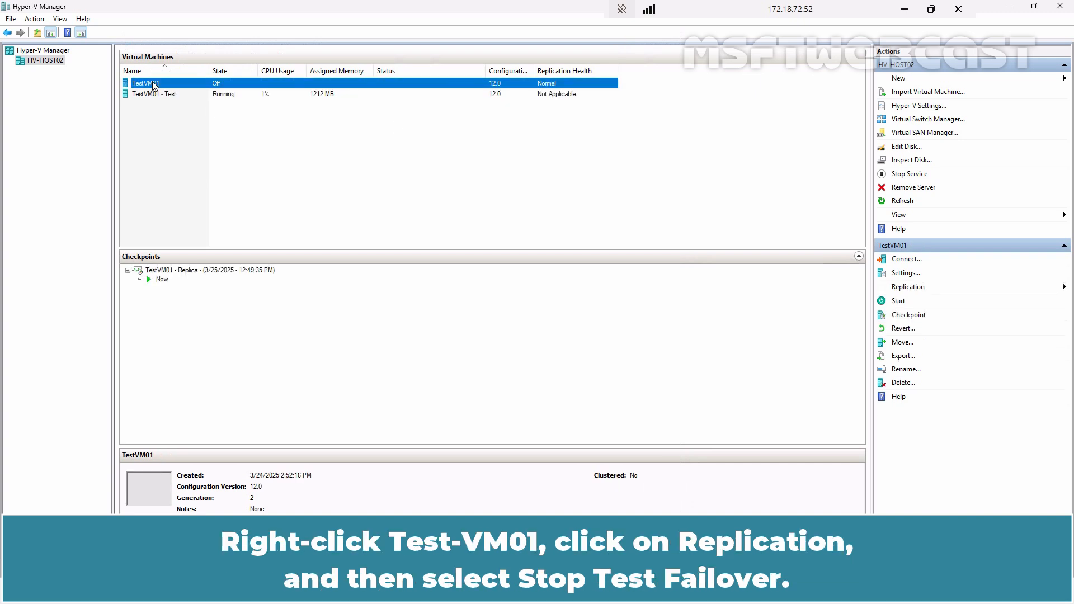
{"action": "right_click", "coordinate": [154, 83]}
{"action": "left_click", "coordinate": [193, 124]}
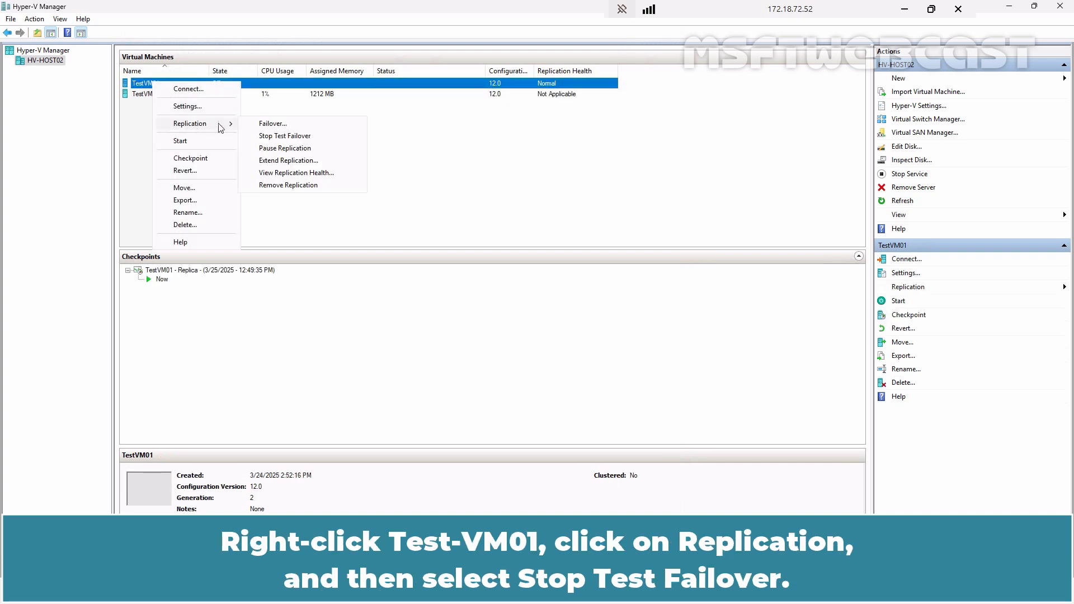
{"action": "left_click", "coordinate": [295, 137]}
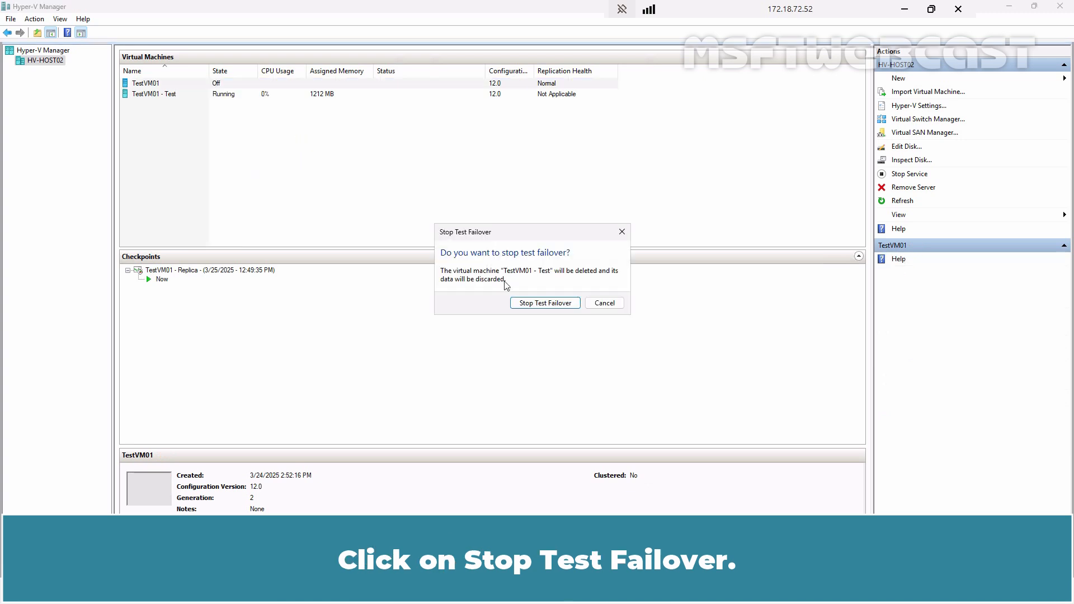
{"action": "left_click", "coordinate": [540, 305]}
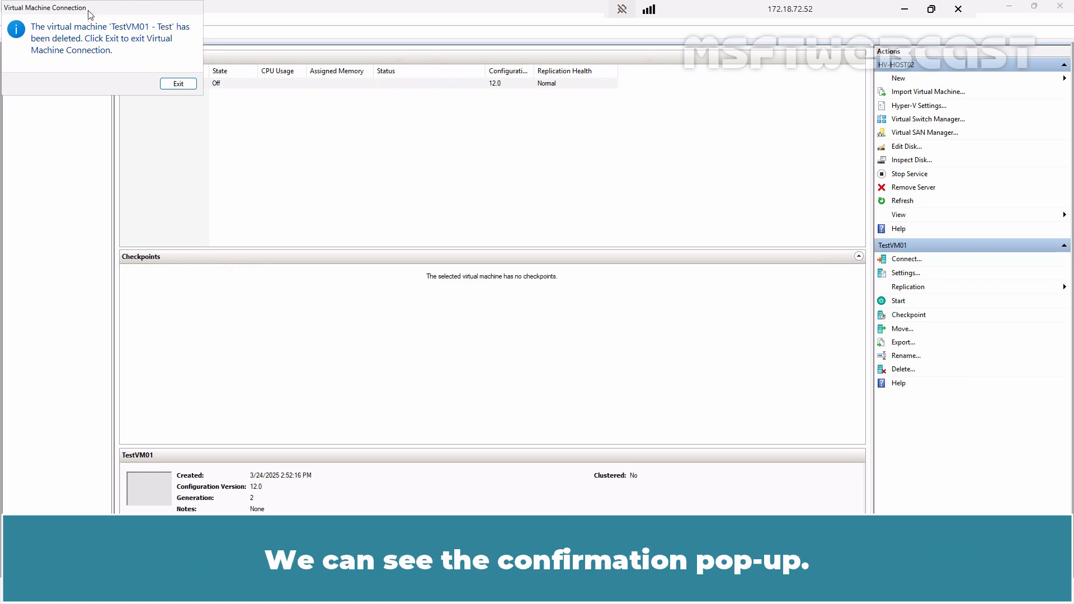
{"action": "left_click_drag", "start_coordinate": [85, 7], "coordinate": [293, 138]}
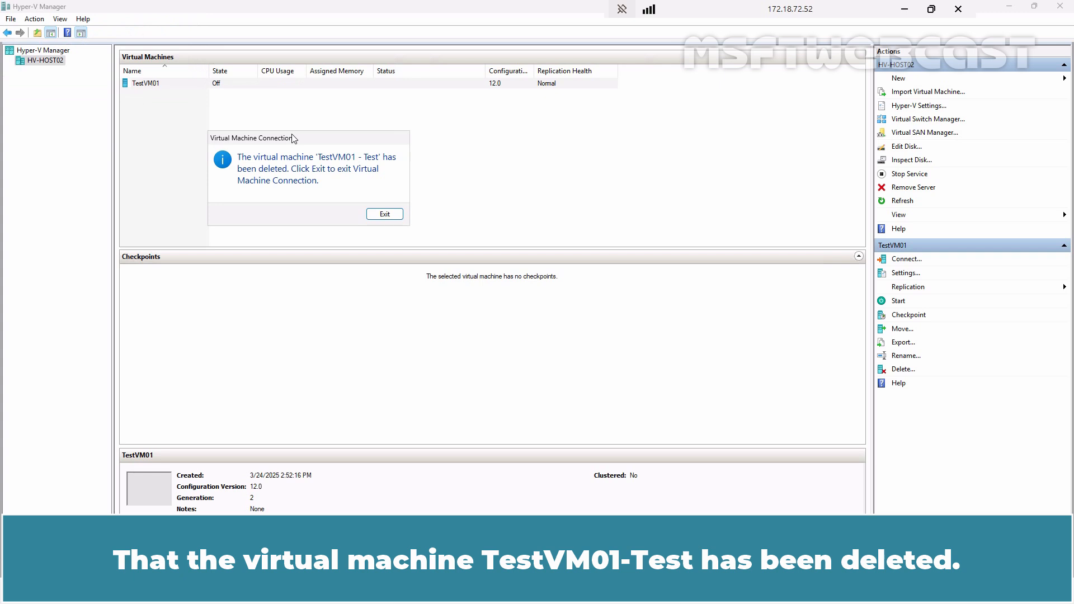
{"action": "left_click", "coordinate": [389, 216]}
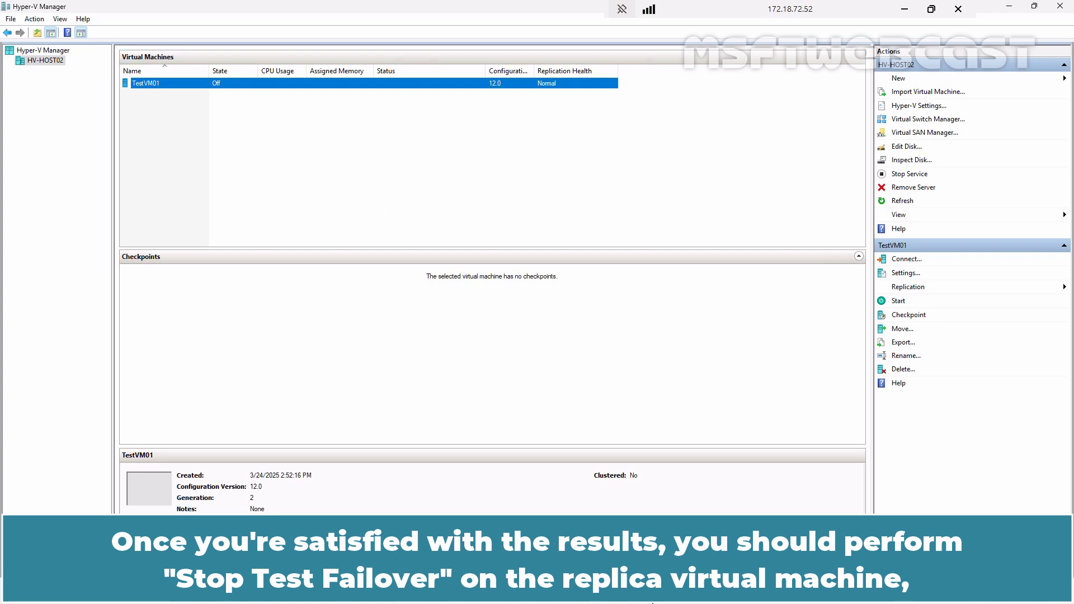
{"action": "left_click", "coordinate": [406, 66]}
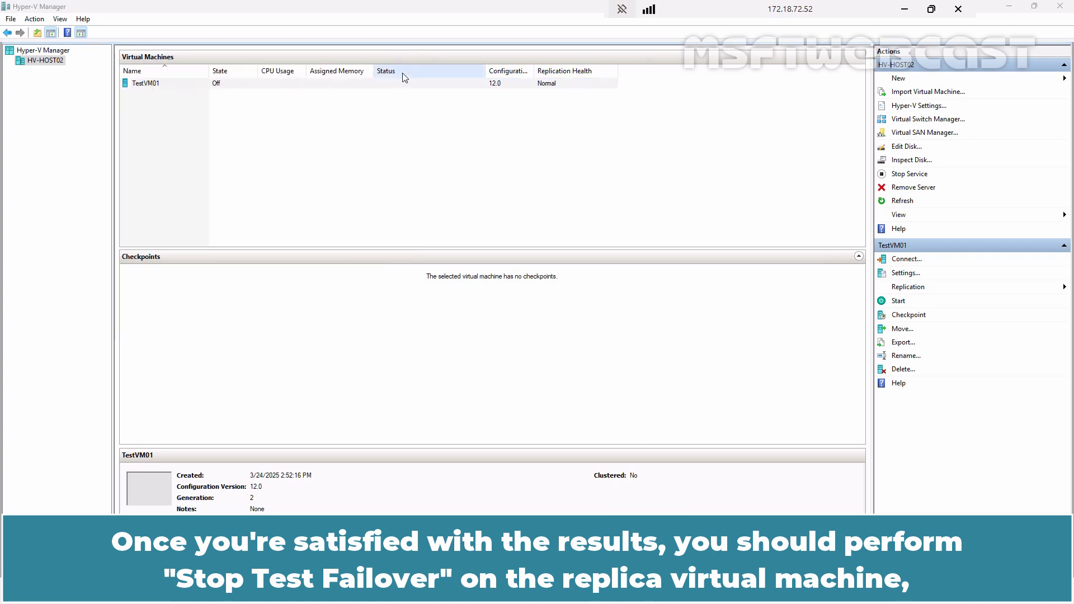
{"action": "left_click", "coordinate": [319, 155]}
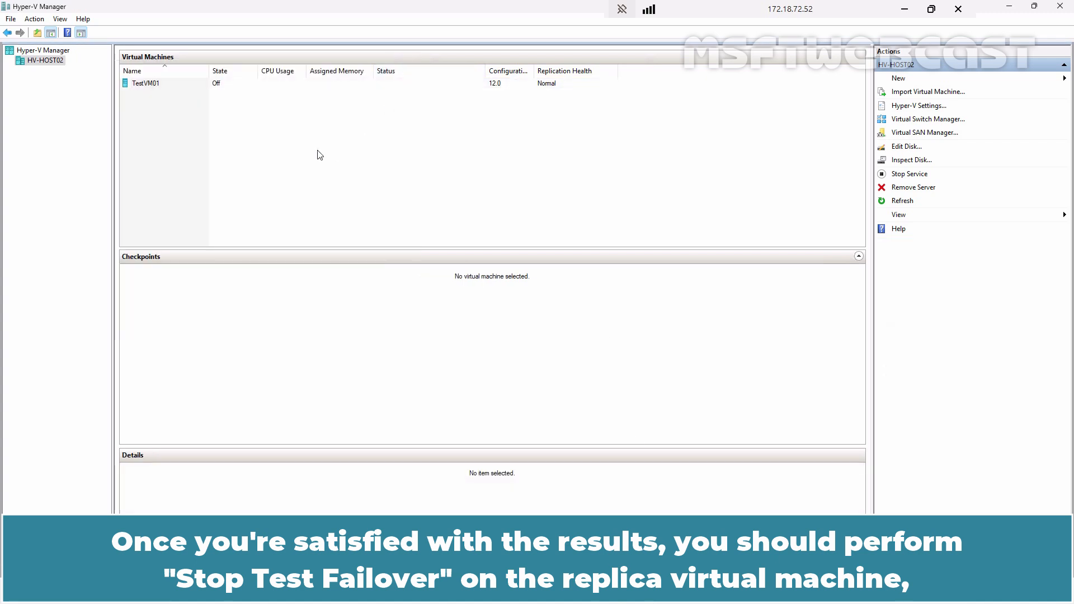